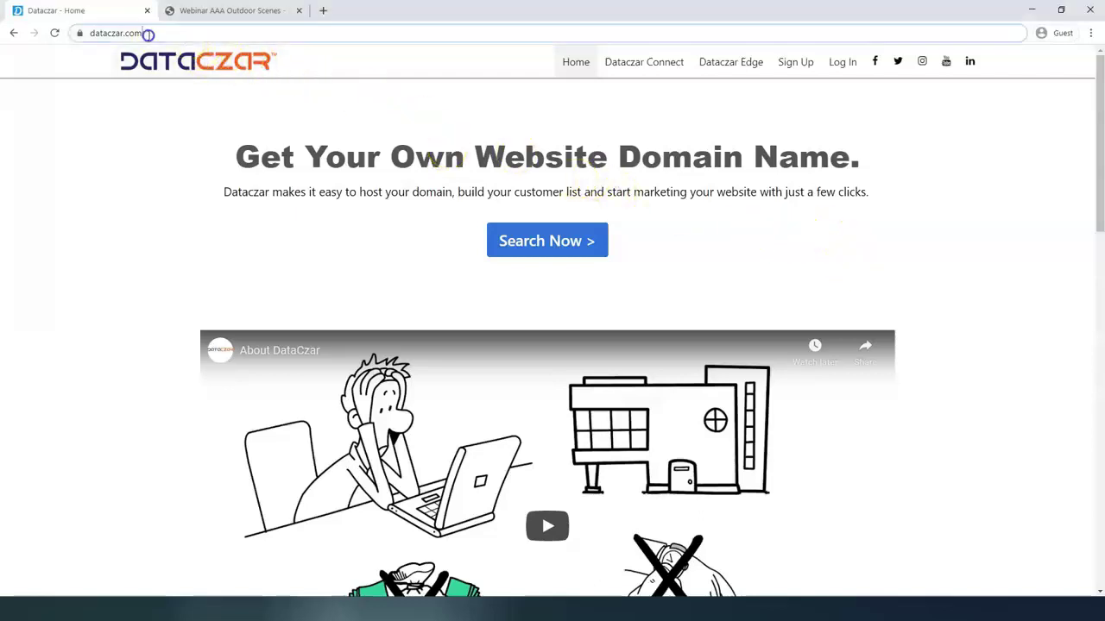
Step: Log in to Dataczar Connect with the saved account email and the account password
click(97, 33)
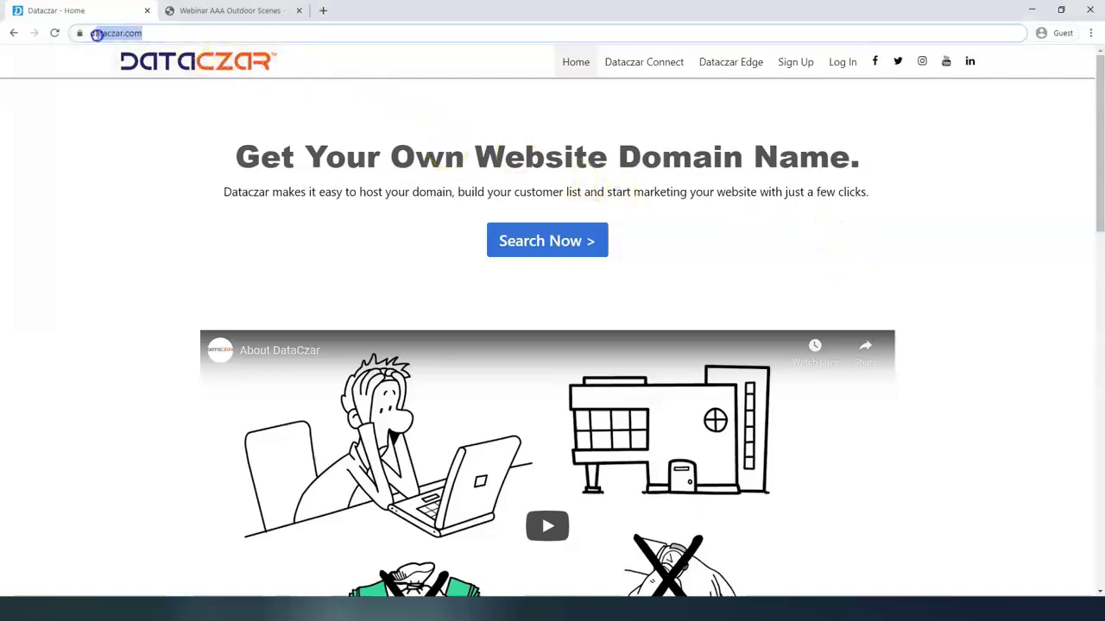
click(830, 64)
key(ctrl+v)
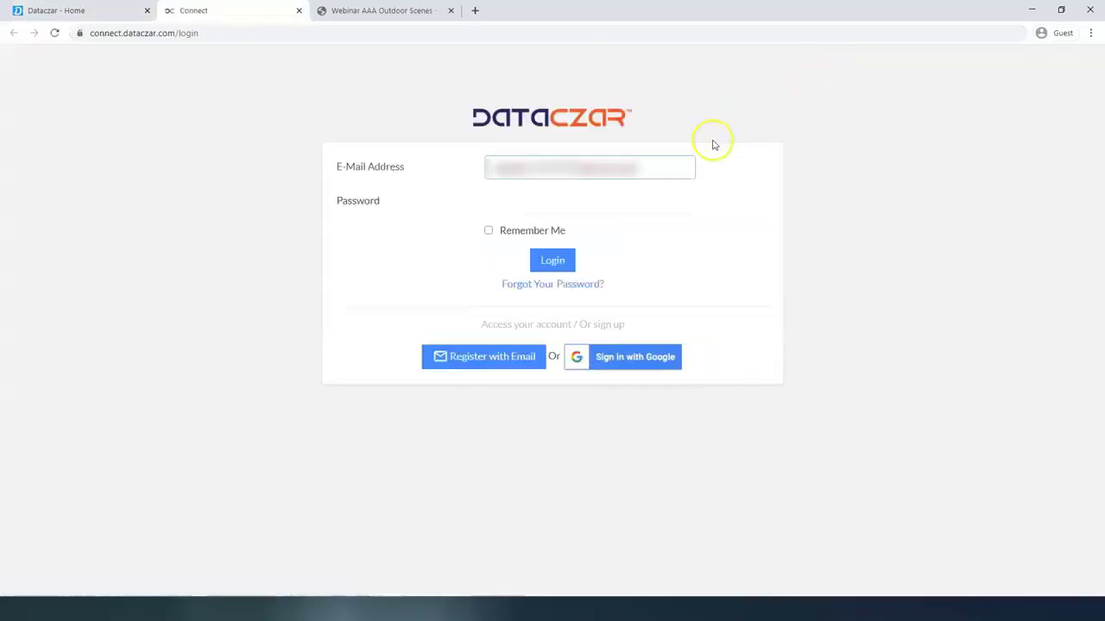
click(571, 203)
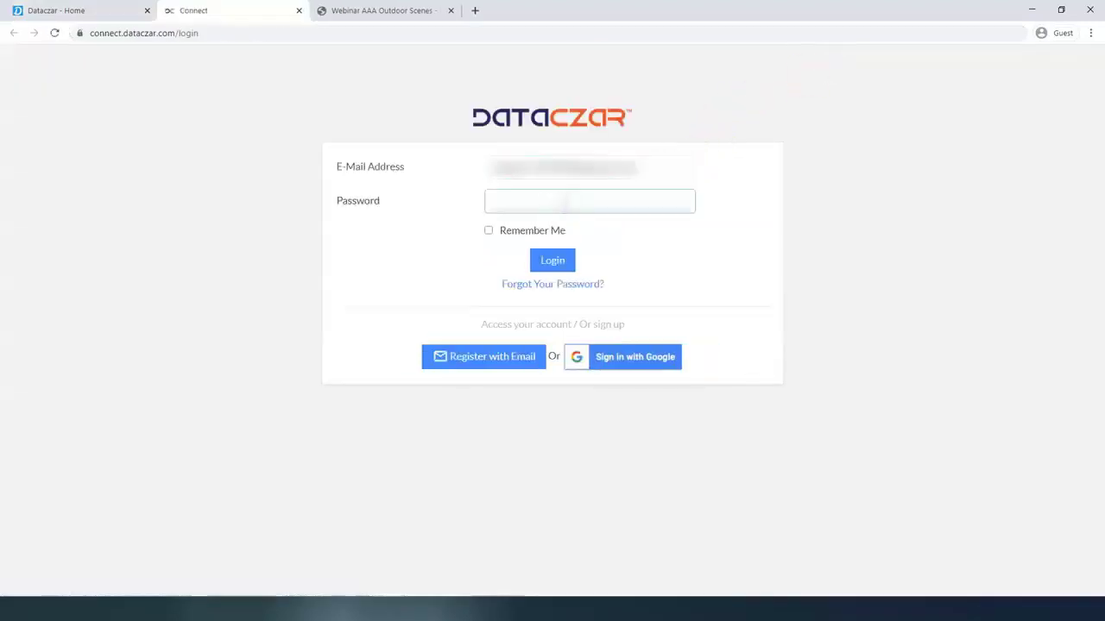
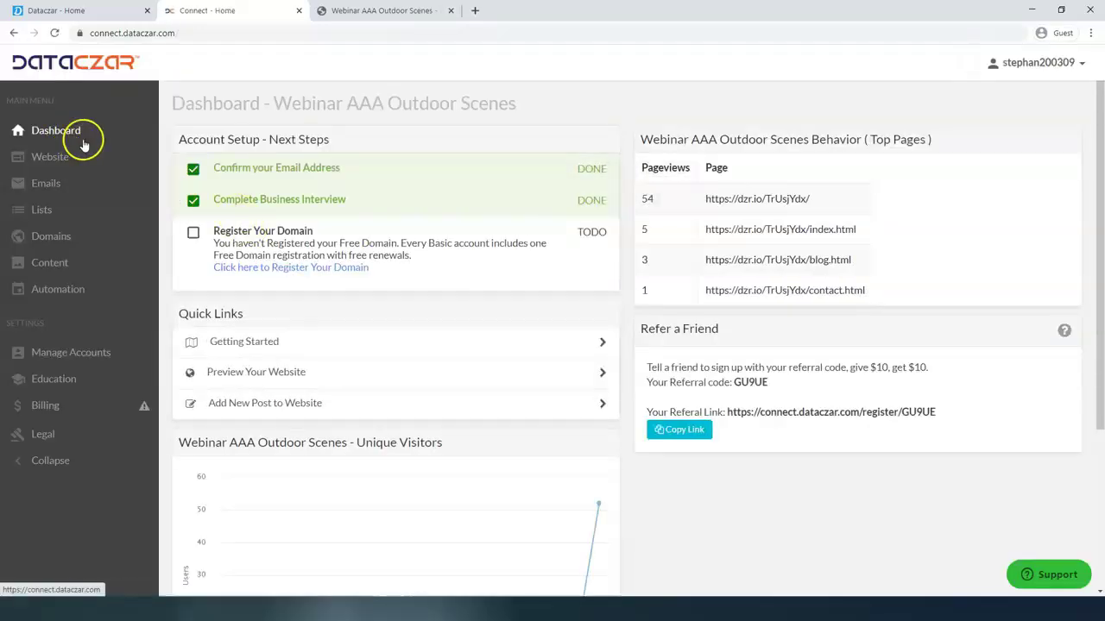
Step: Close the original home tab, go full screen, and open the default list's Subscribers
click(147, 11)
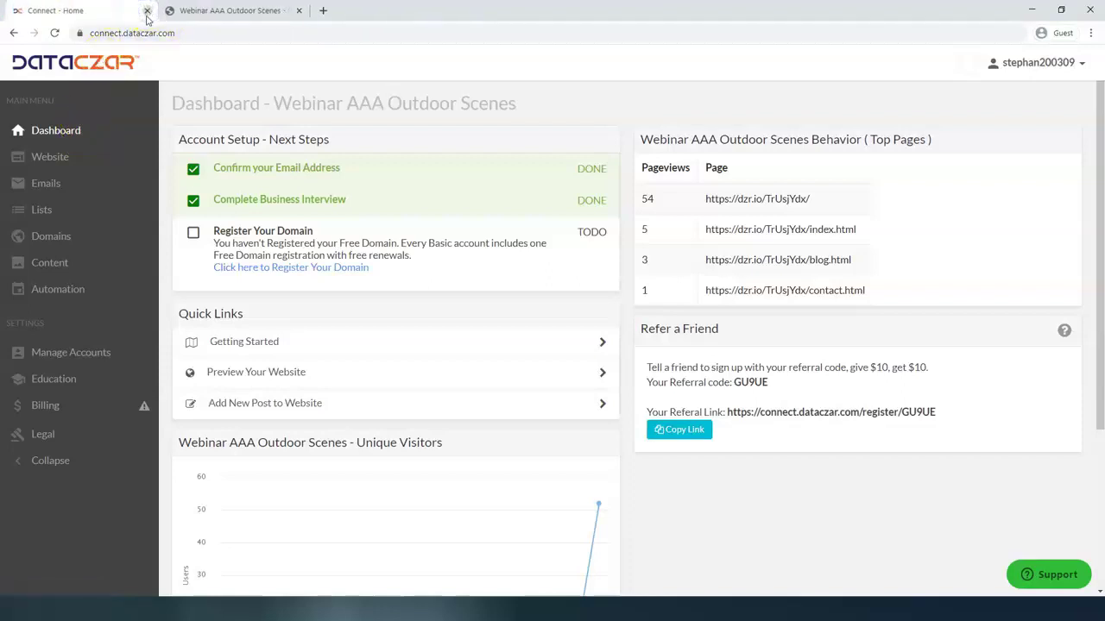
key(F11)
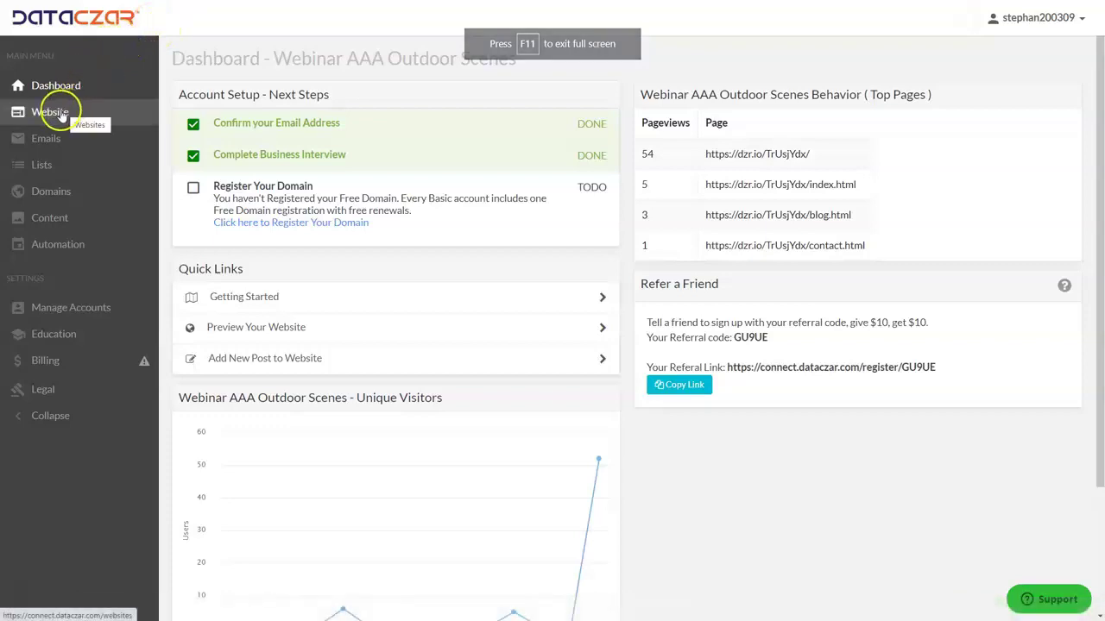
click(57, 112)
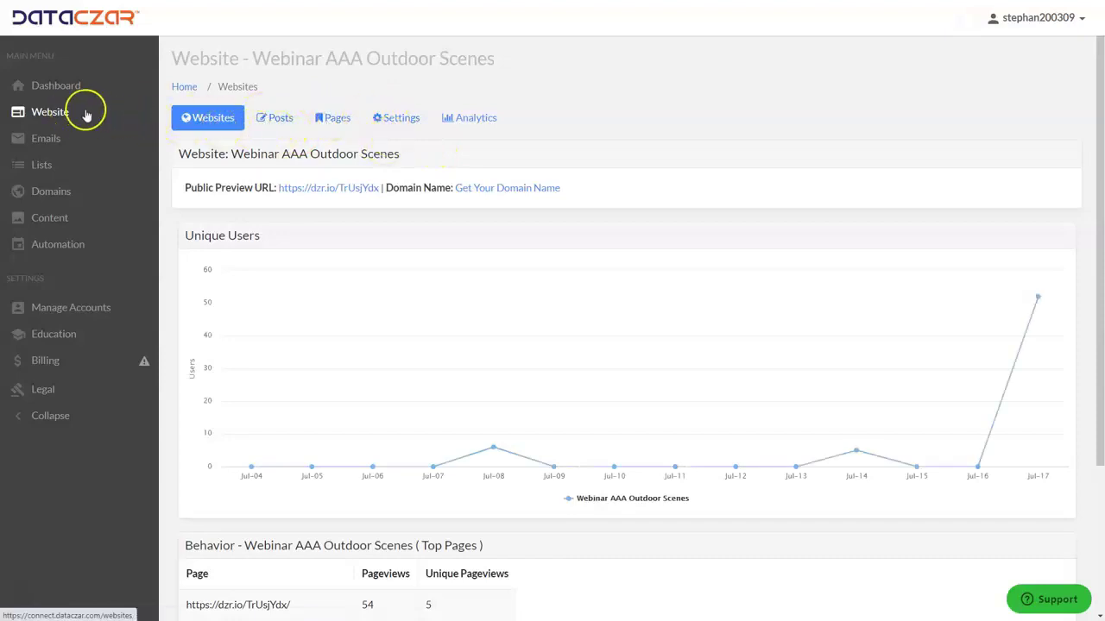
click(41, 166)
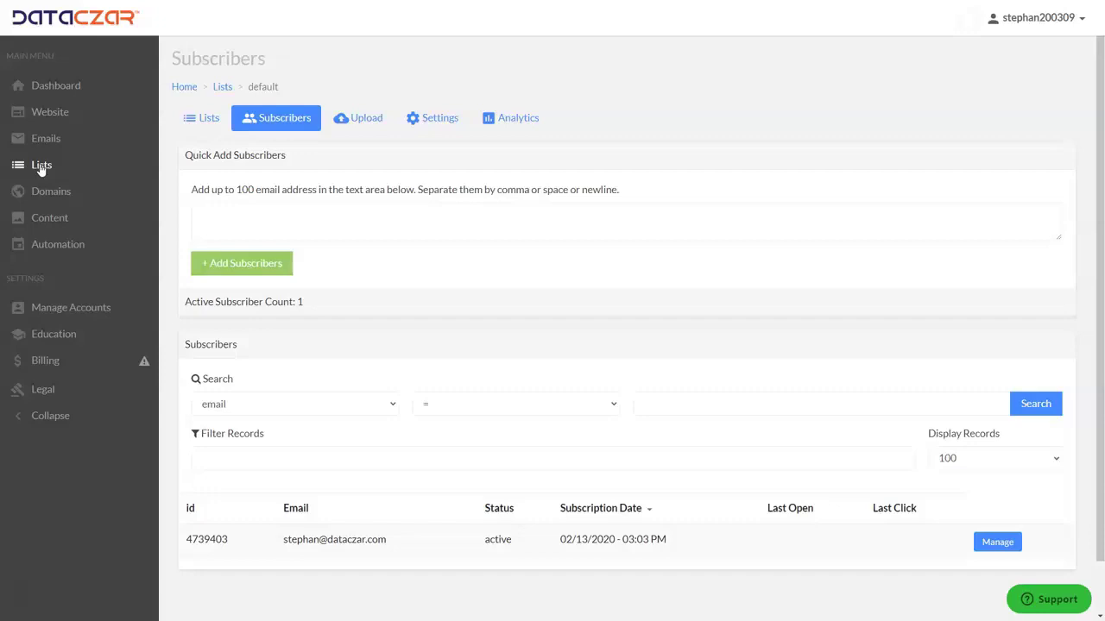
click(41, 167)
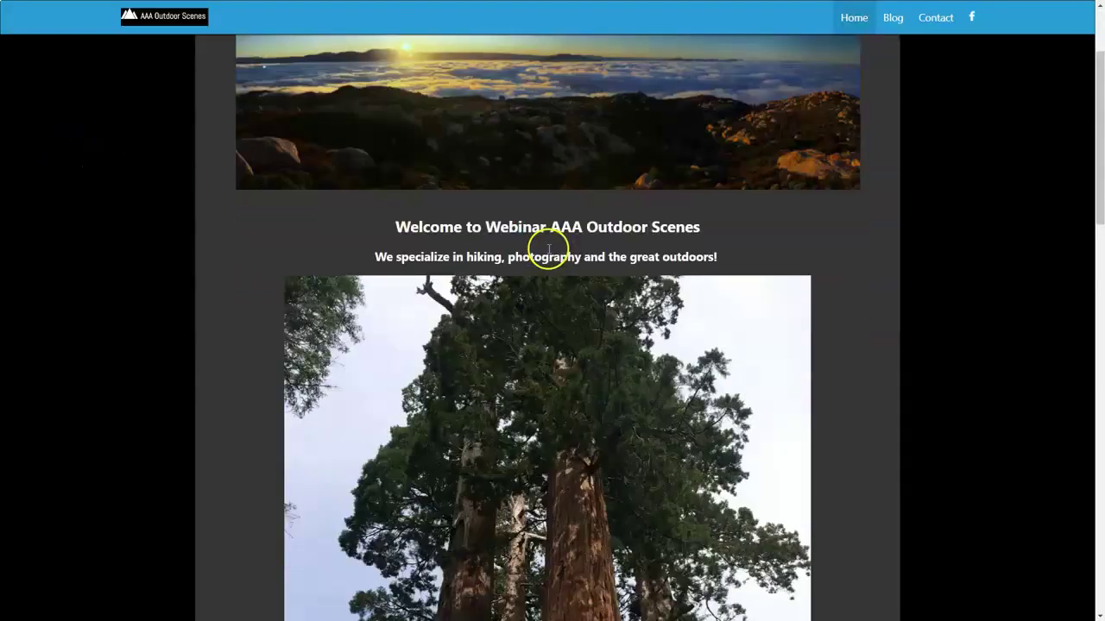
scroll(548, 246, down, 1)
scroll(548, 246, down, 5)
scroll(550, 250, down, 4)
scroll(550, 250, down, 4)
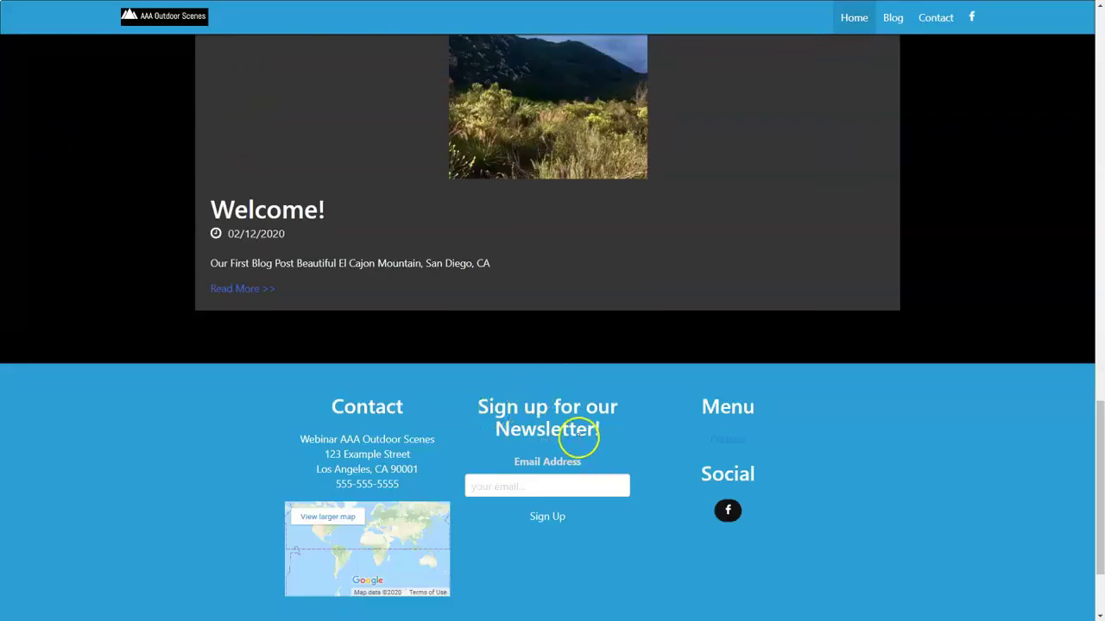
click(576, 486)
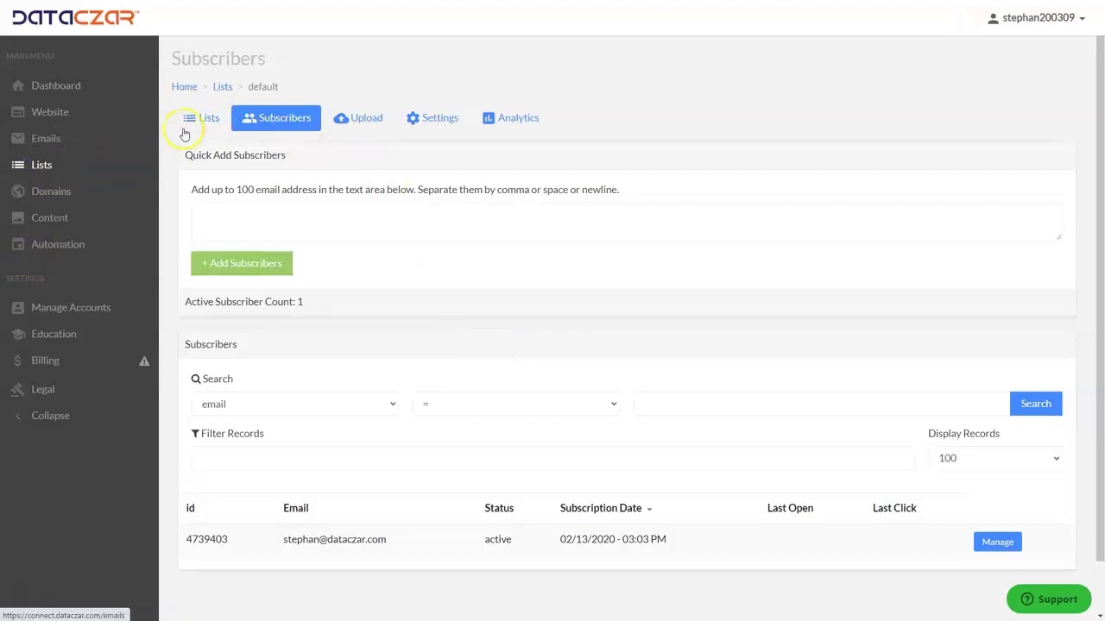
Step: Delete the default mailing list and reload Lists to confirm none remain
click(211, 121)
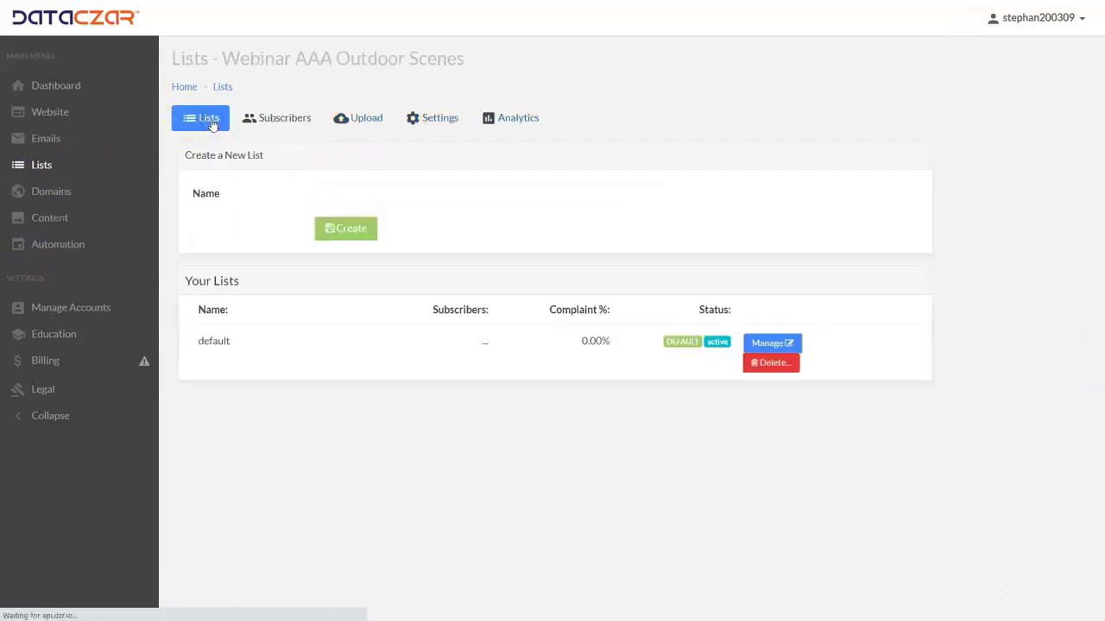
click(779, 364)
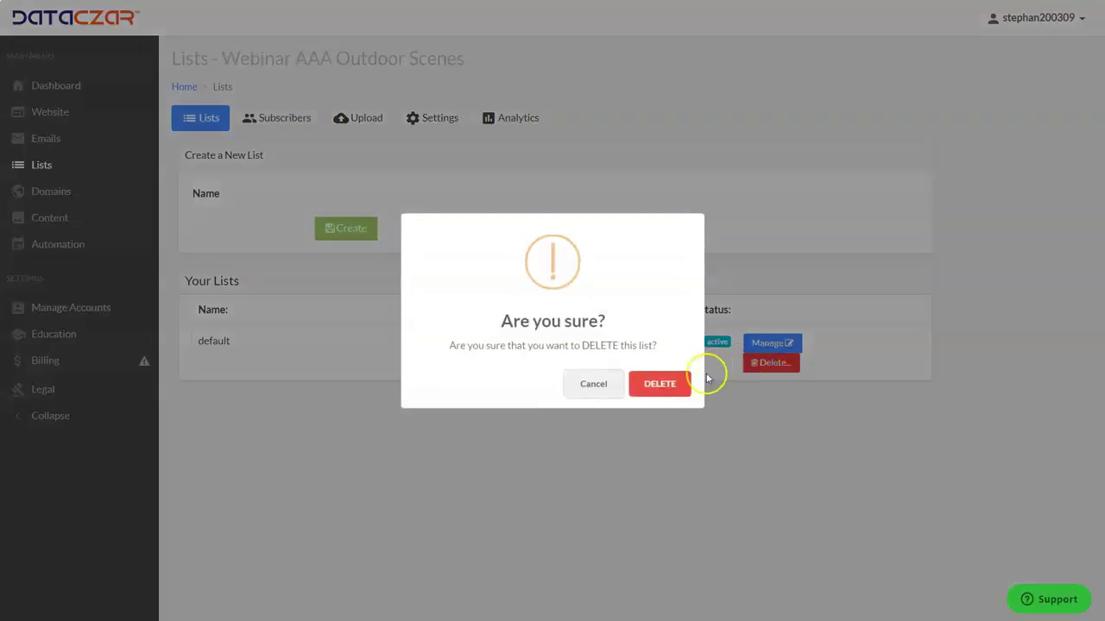
click(666, 390)
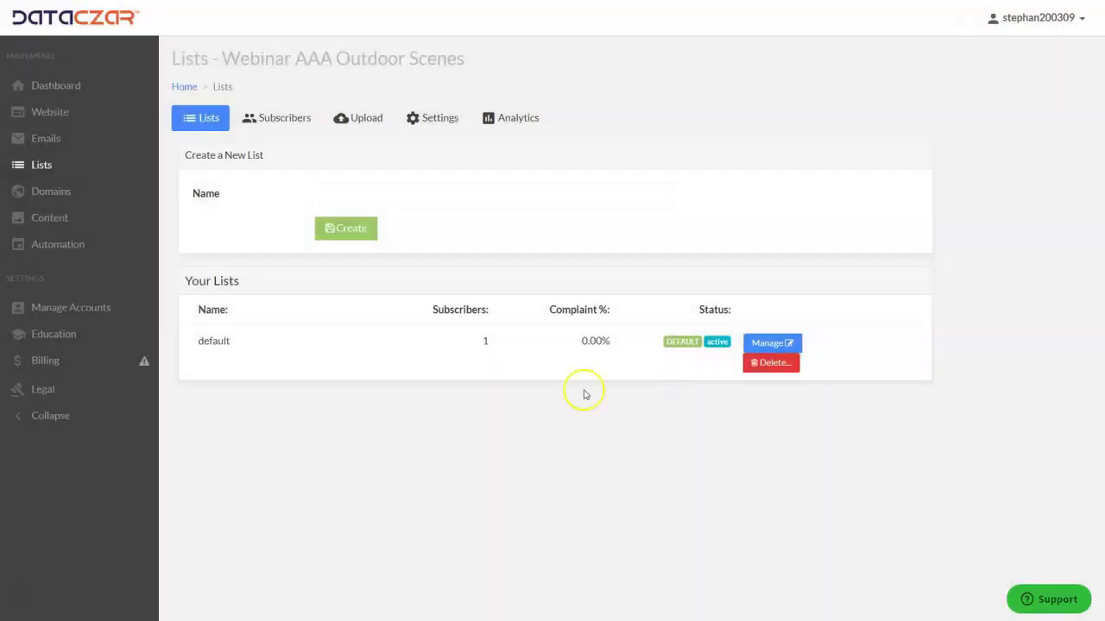
click(62, 121)
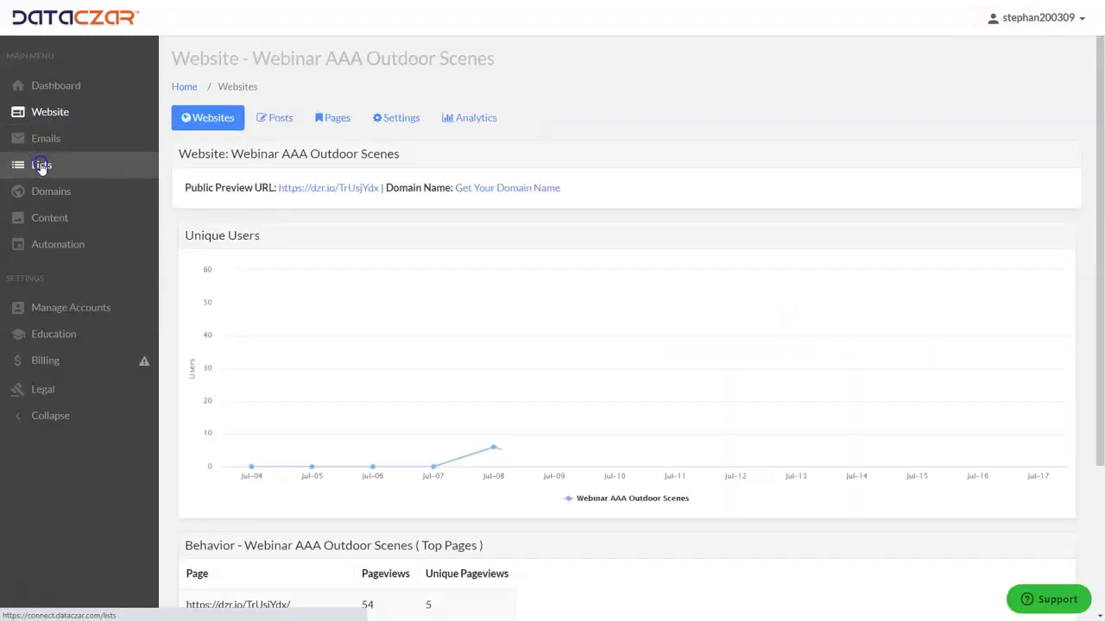
click(41, 166)
click(199, 119)
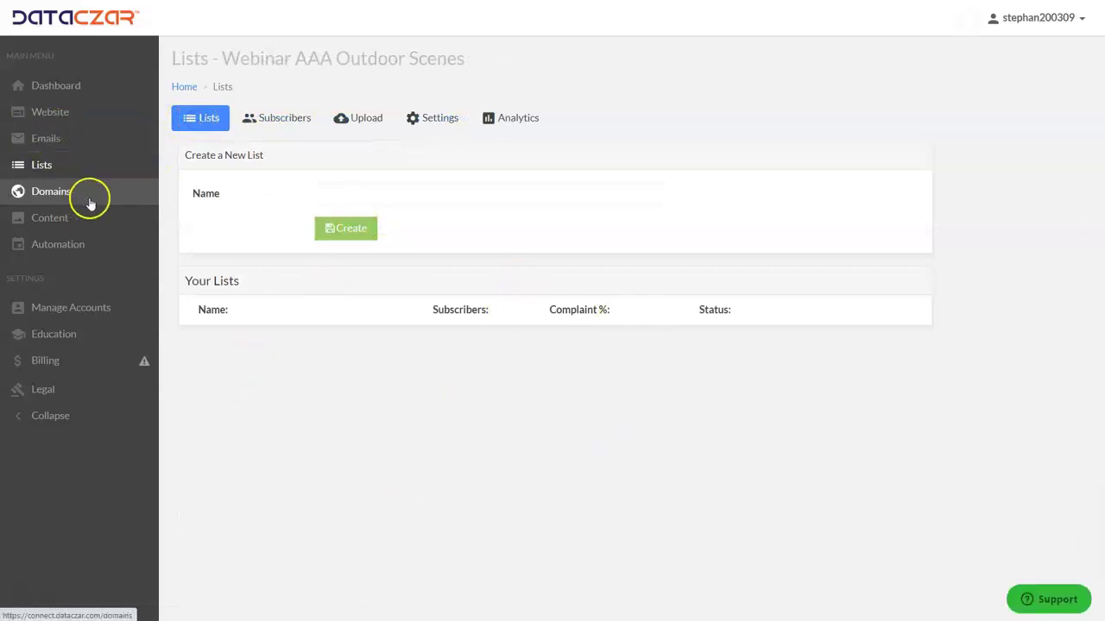
Step: Edit the Home page at its newsletter sign-up line and save it with Update
click(64, 121)
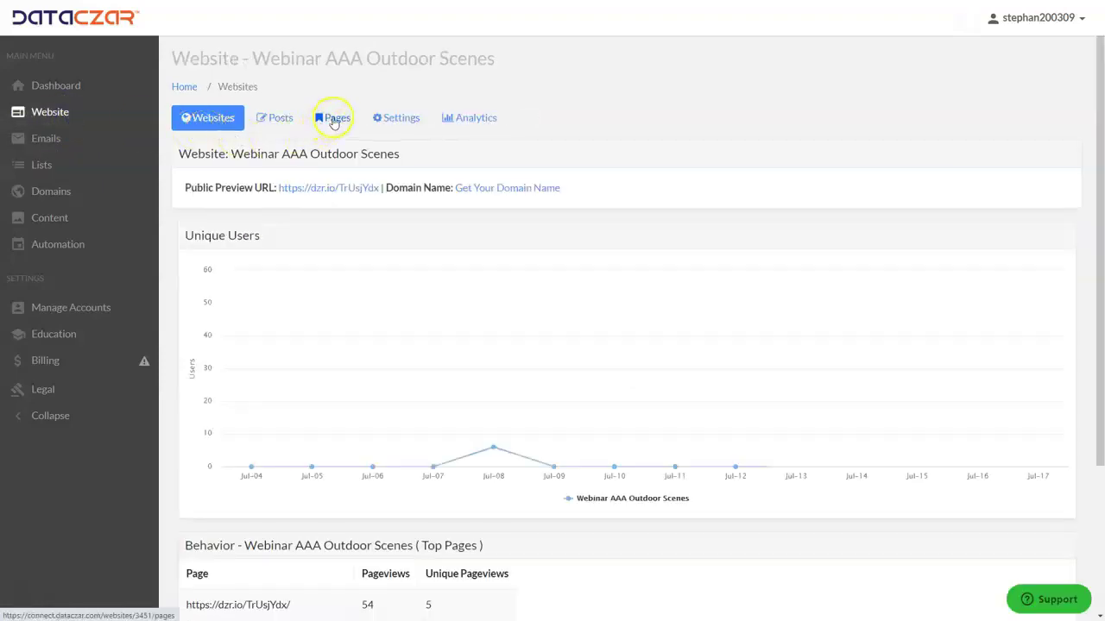
click(333, 120)
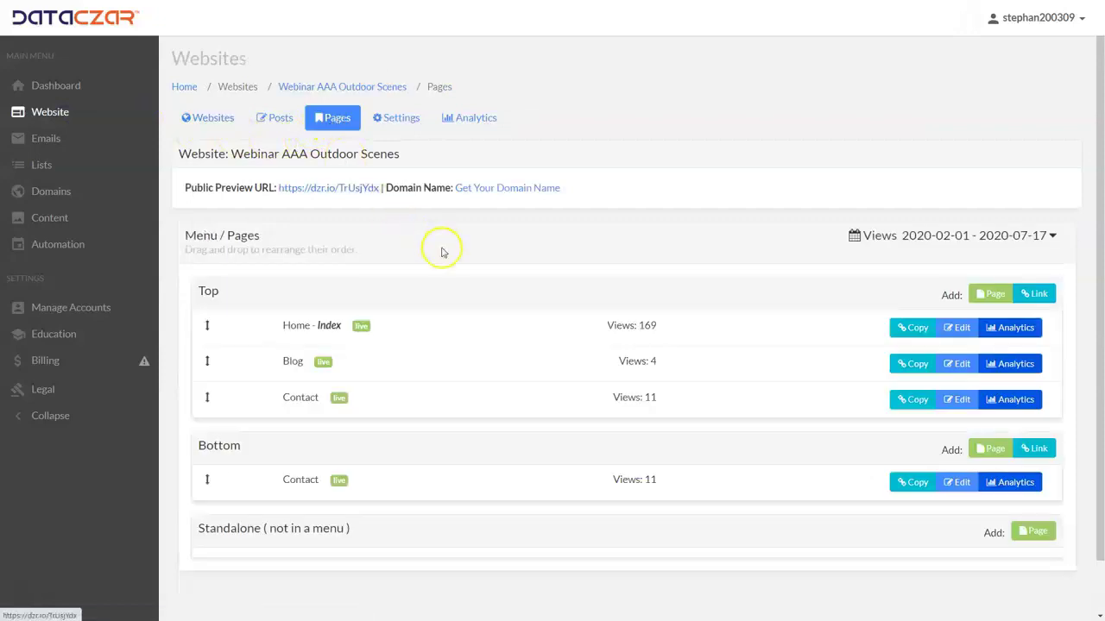
click(955, 331)
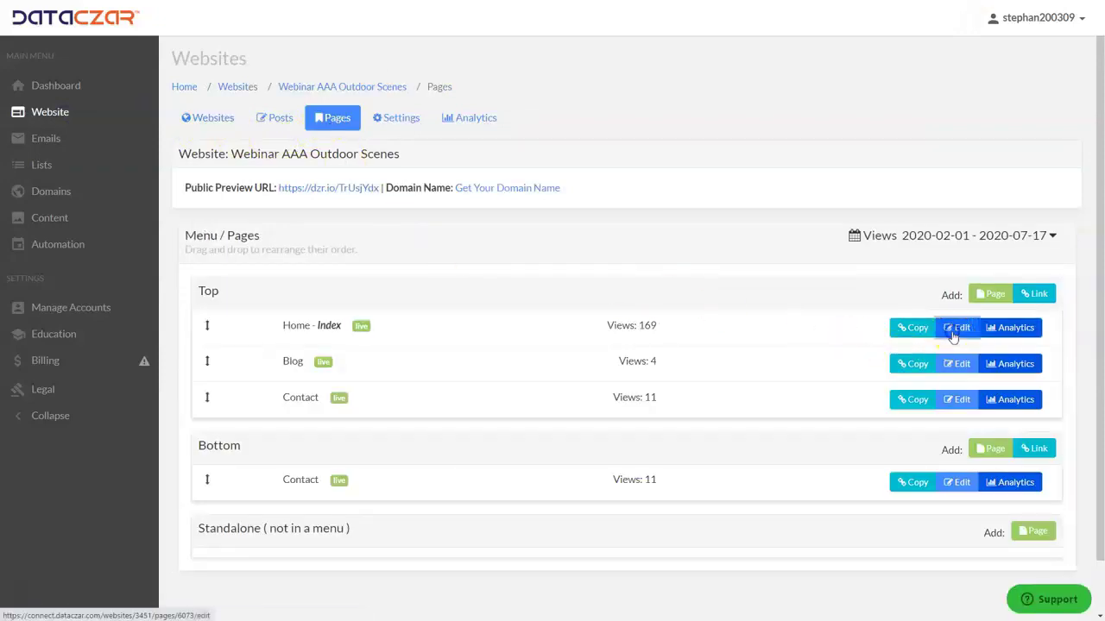
scroll(419, 325, down, 2)
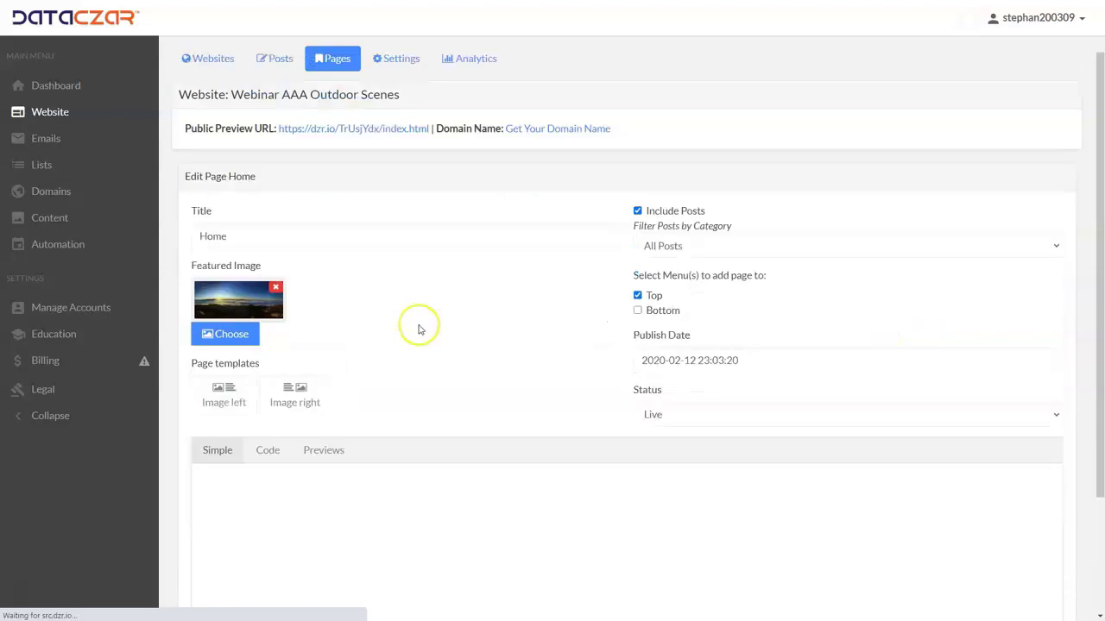
scroll(418, 325, down, 3)
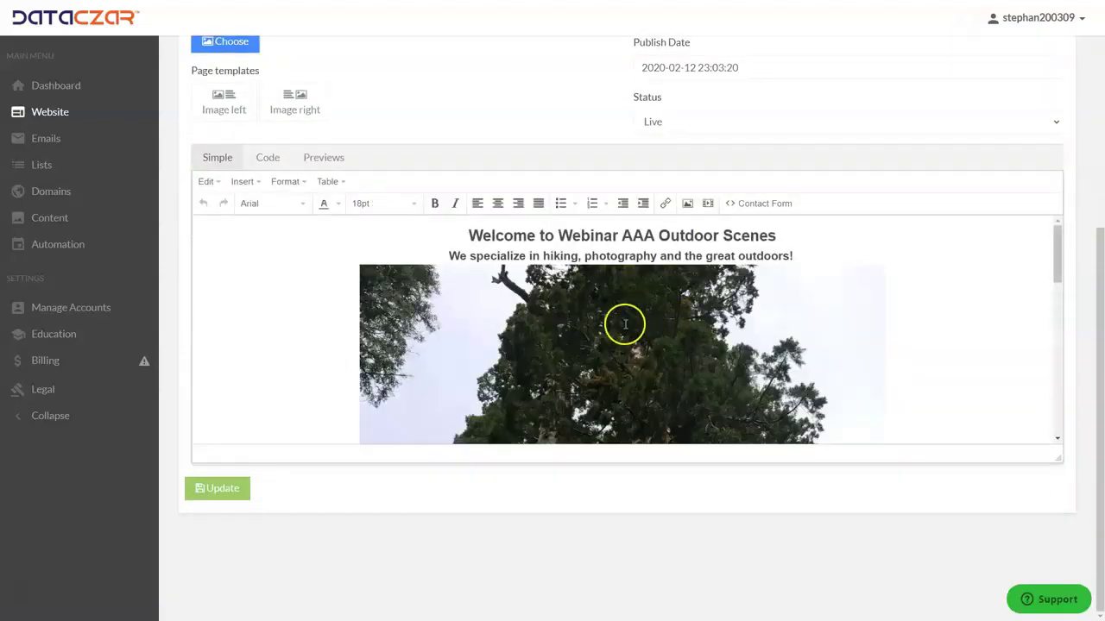
scroll(622, 320, down, 3)
scroll(621, 320, down, 3)
click(690, 410)
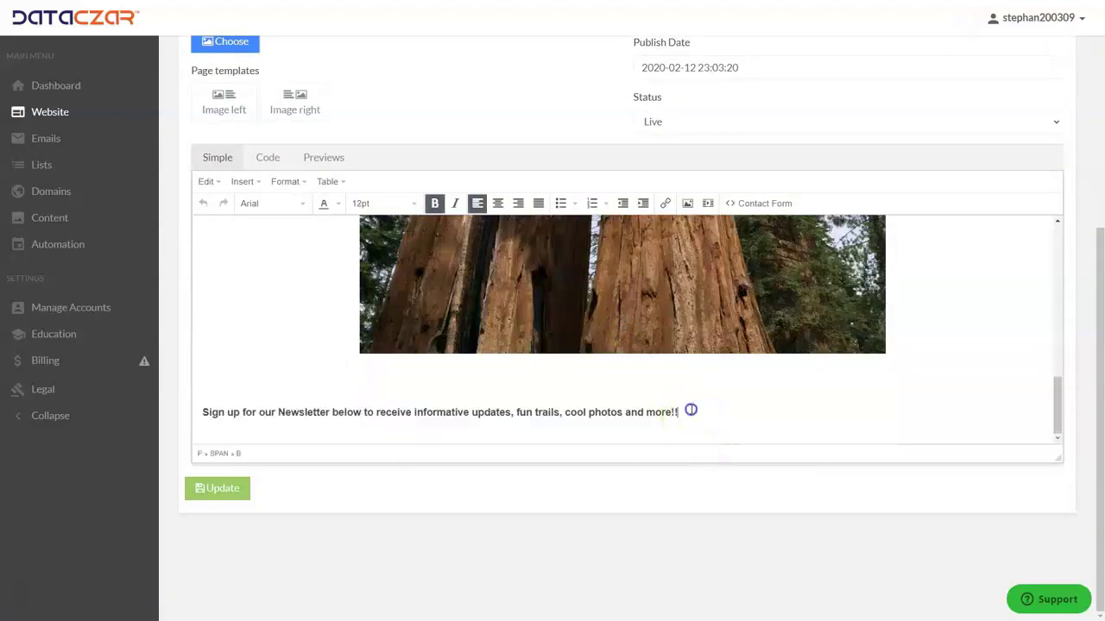
click(241, 490)
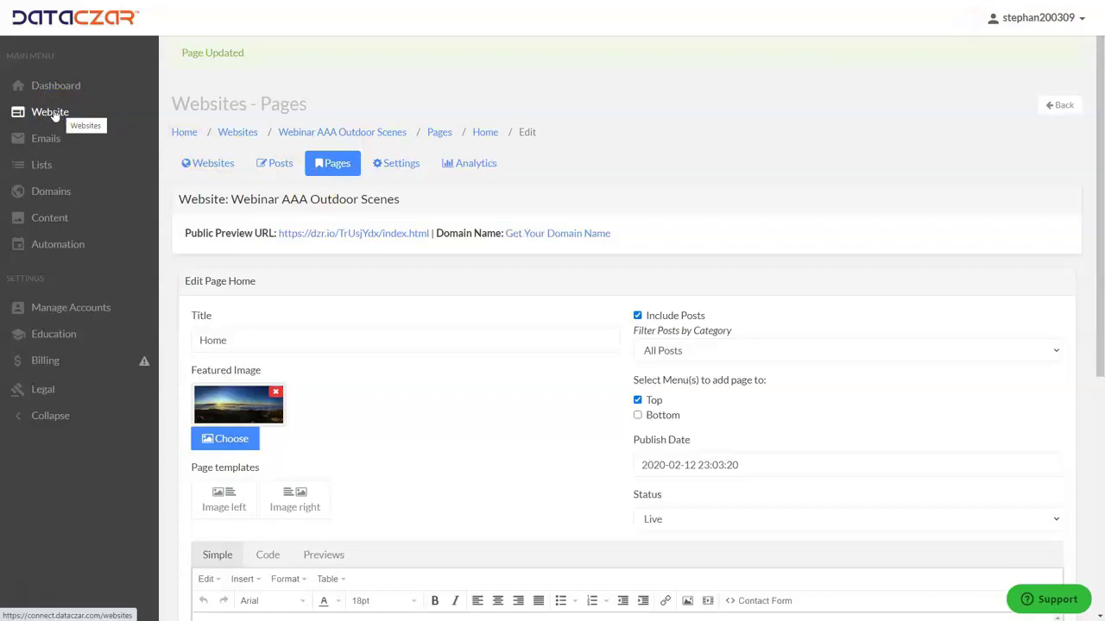
Step: Show the Lists section, then check the AAA Outdoor Scenes website footer's sign-up area
click(47, 167)
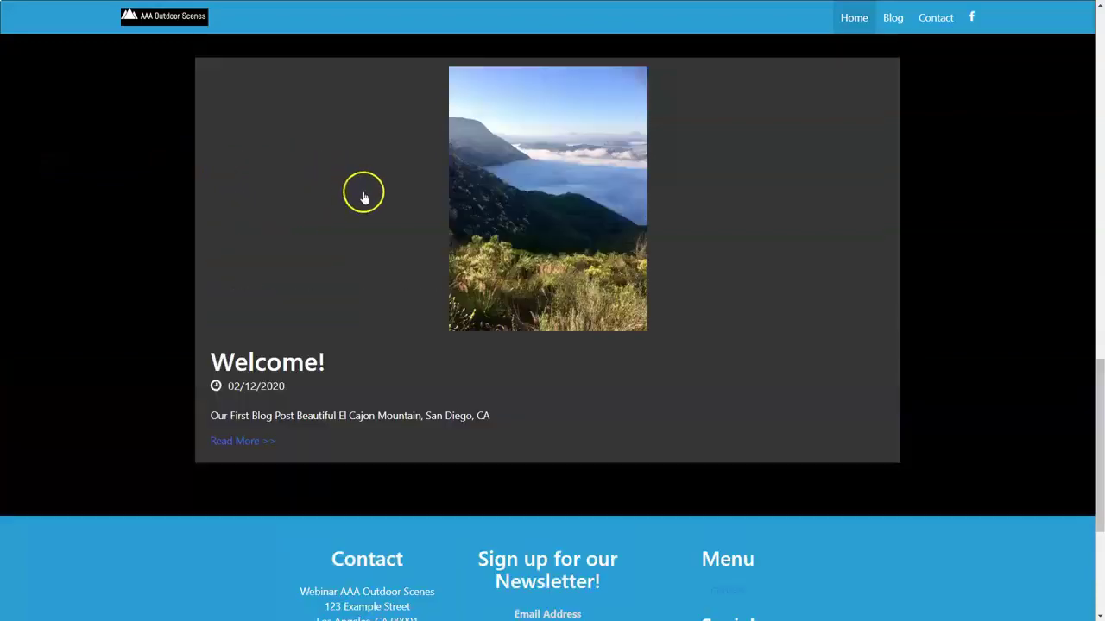
scroll(364, 197, up, 15)
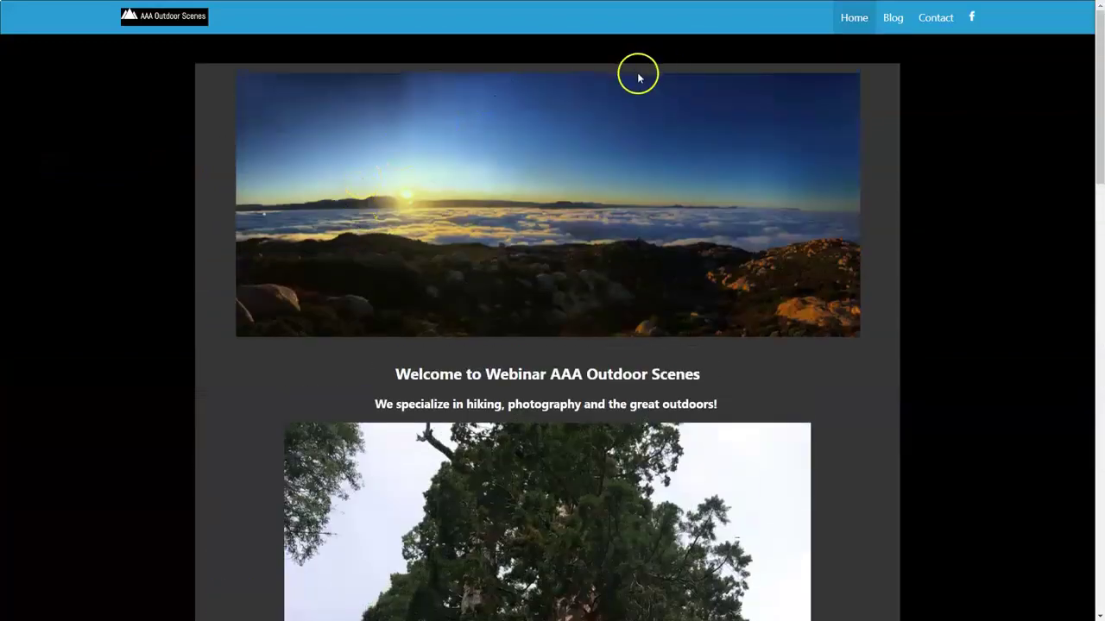
scroll(670, 181, down, 5)
scroll(670, 186, down, 6)
scroll(671, 189, down, 4)
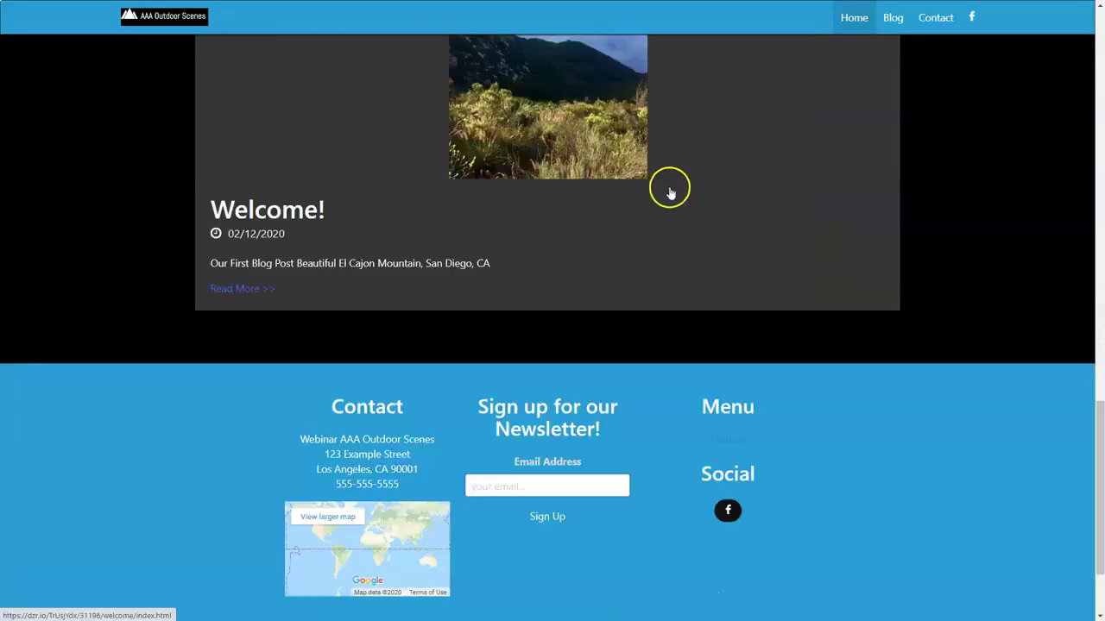
scroll(671, 192, down, 3)
click(527, 358)
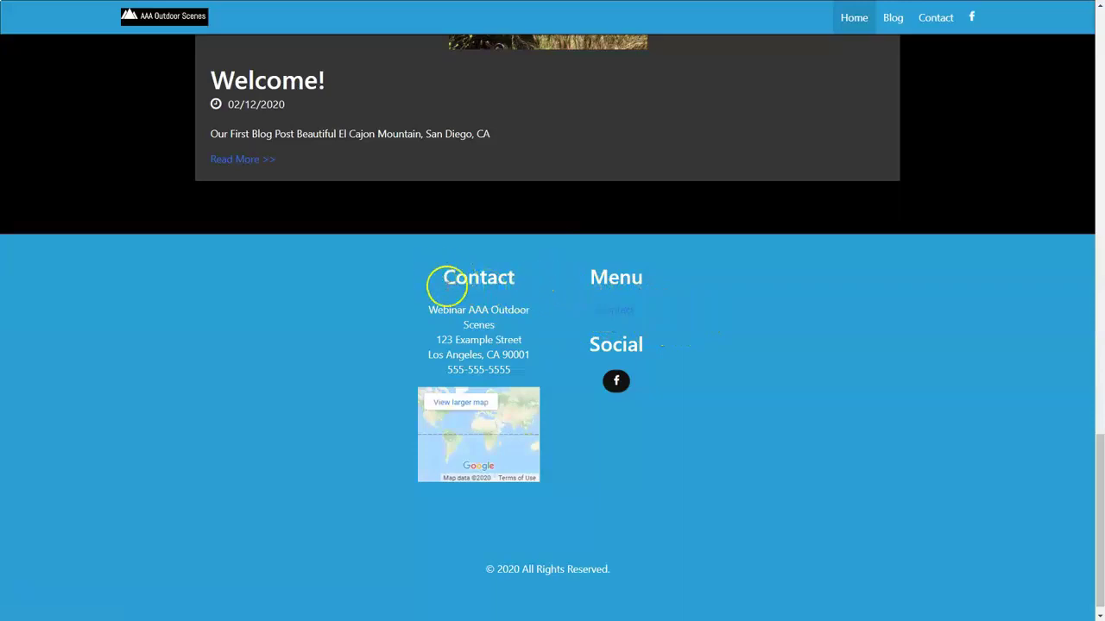
Step: Highlight the footer's Contact heading and address, then scroll the page to inspect it
drag(443, 275, 532, 286)
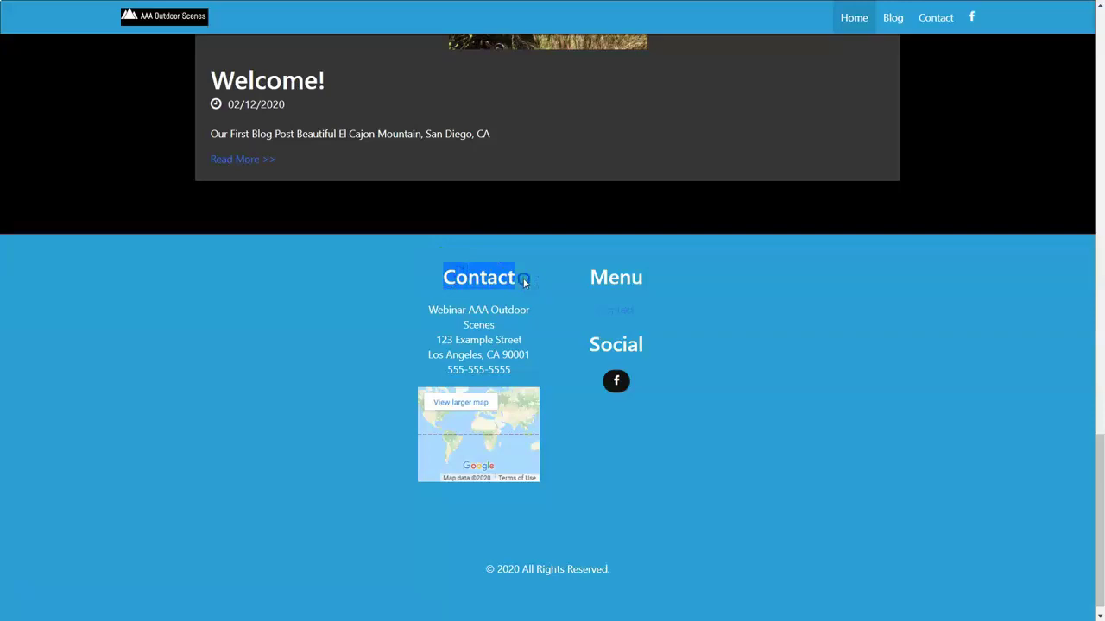
mouse_move(436, 264)
mouse_down()
mouse_move(480, 314)
mouse_move(531, 283)
mouse_up()
click(530, 275)
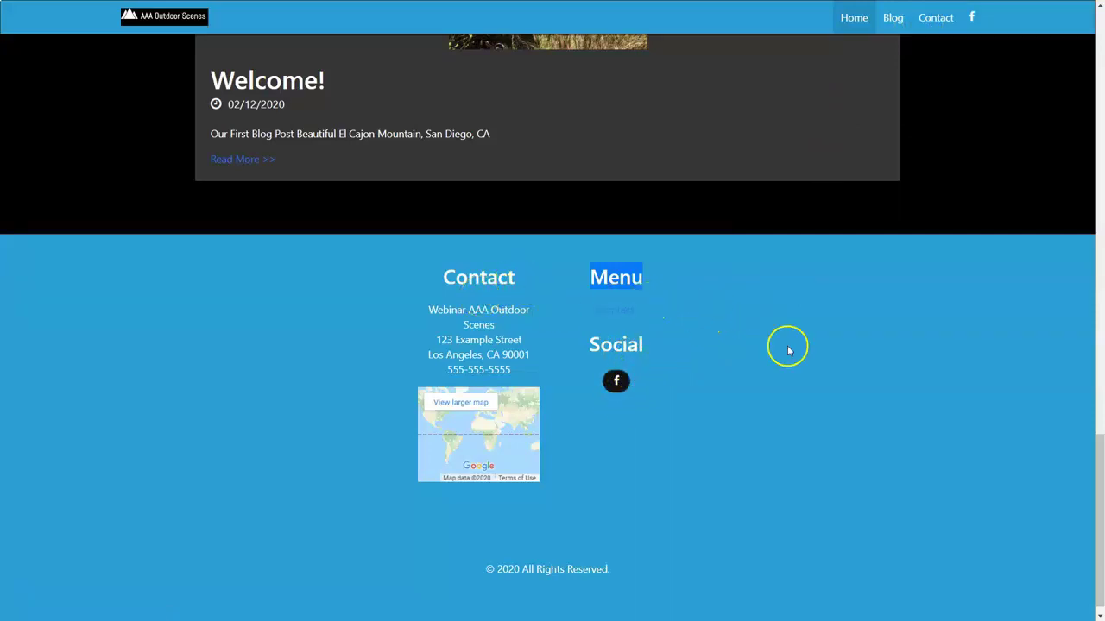
scroll(690, 346, up, 4)
scroll(726, 341, up, 10)
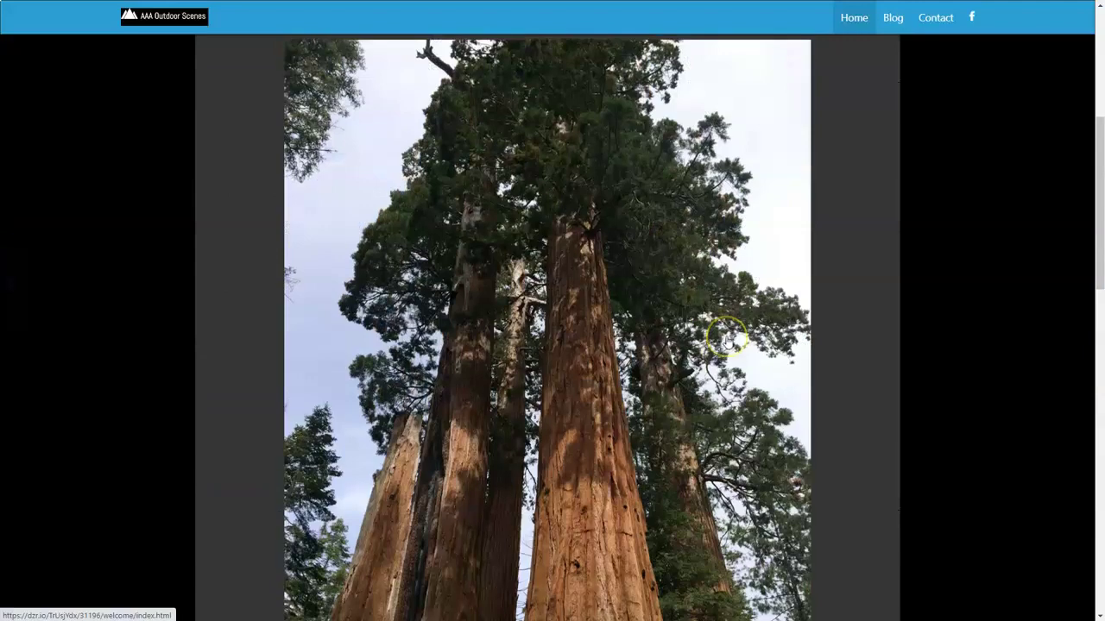
scroll(721, 339, down, 7)
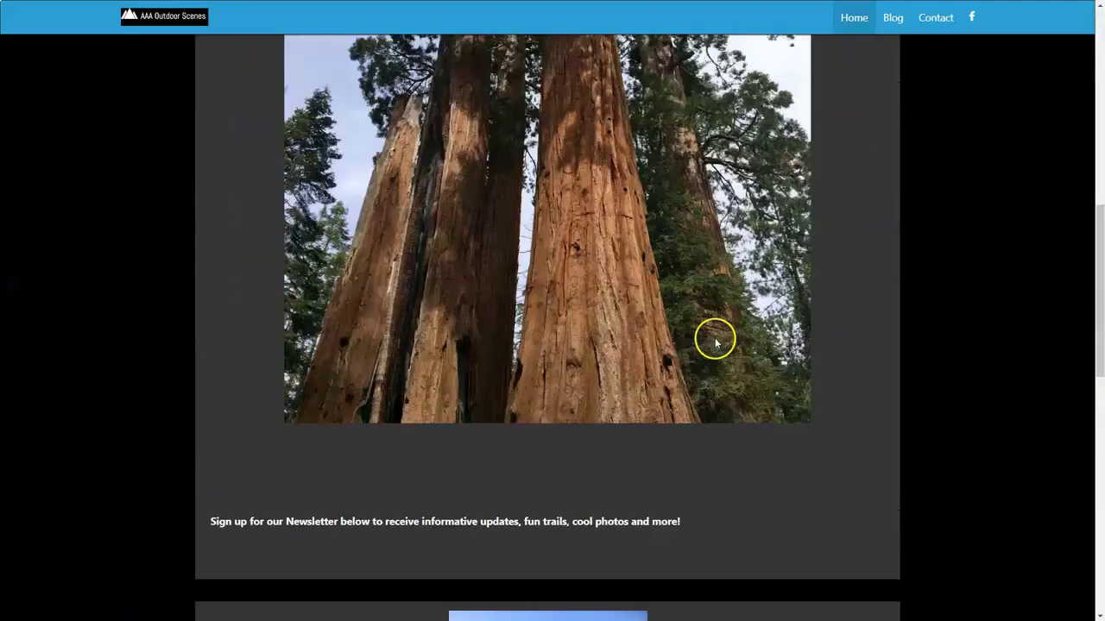
scroll(713, 337, down, 5)
scroll(673, 328, down, 3)
scroll(587, 311, up, 4)
scroll(545, 301, up, 8)
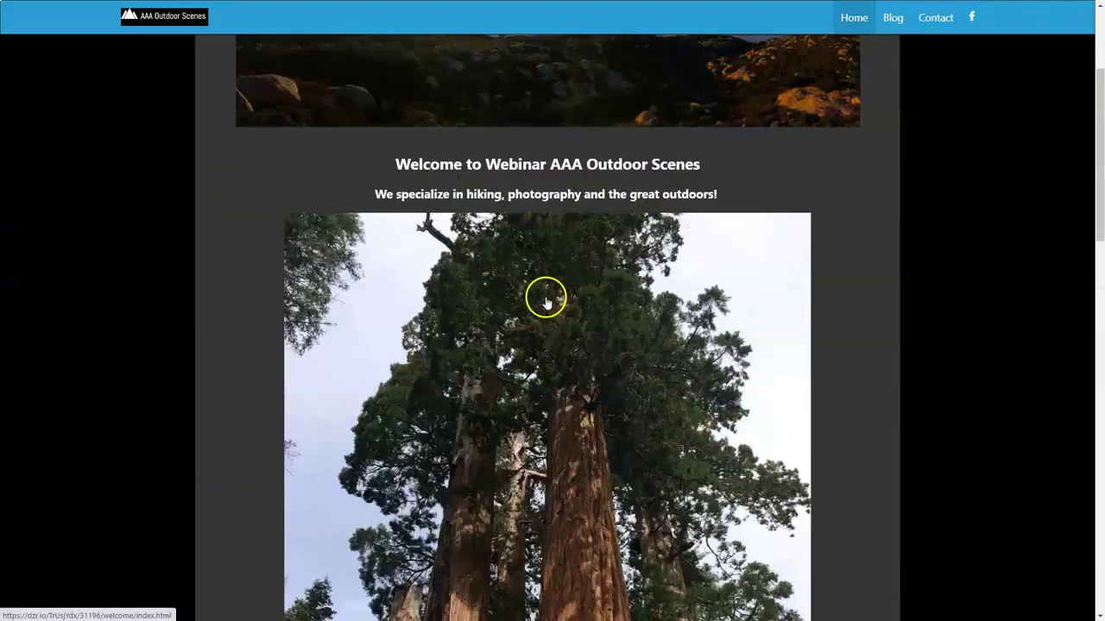
scroll(545, 295, up, 3)
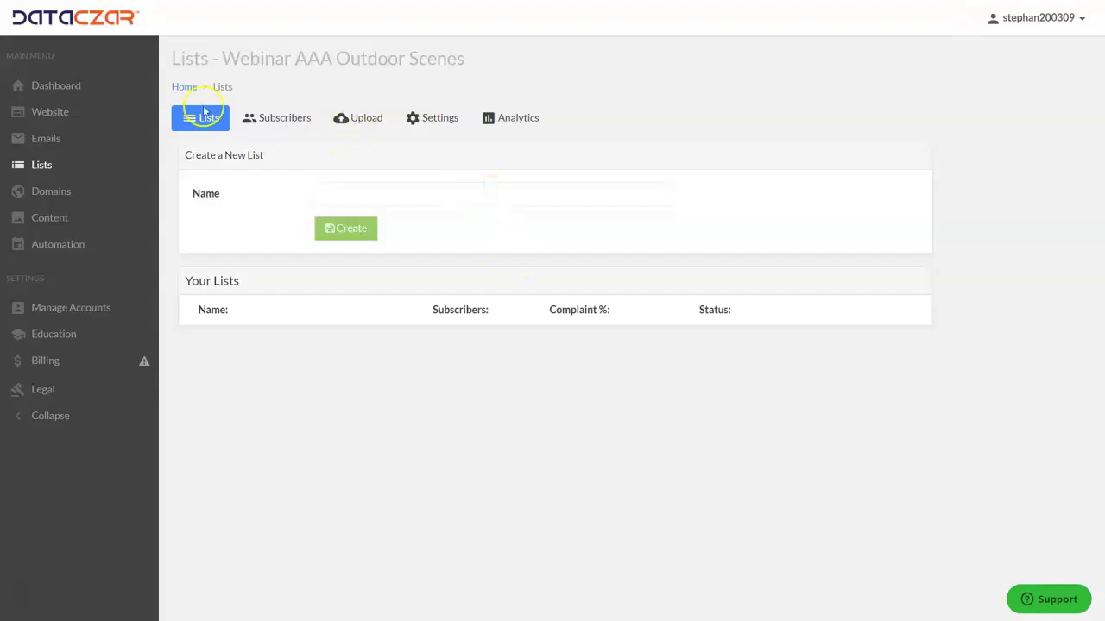
Step: Return to the Webinar AAA Outdoor Scenes account dashboard
click(76, 84)
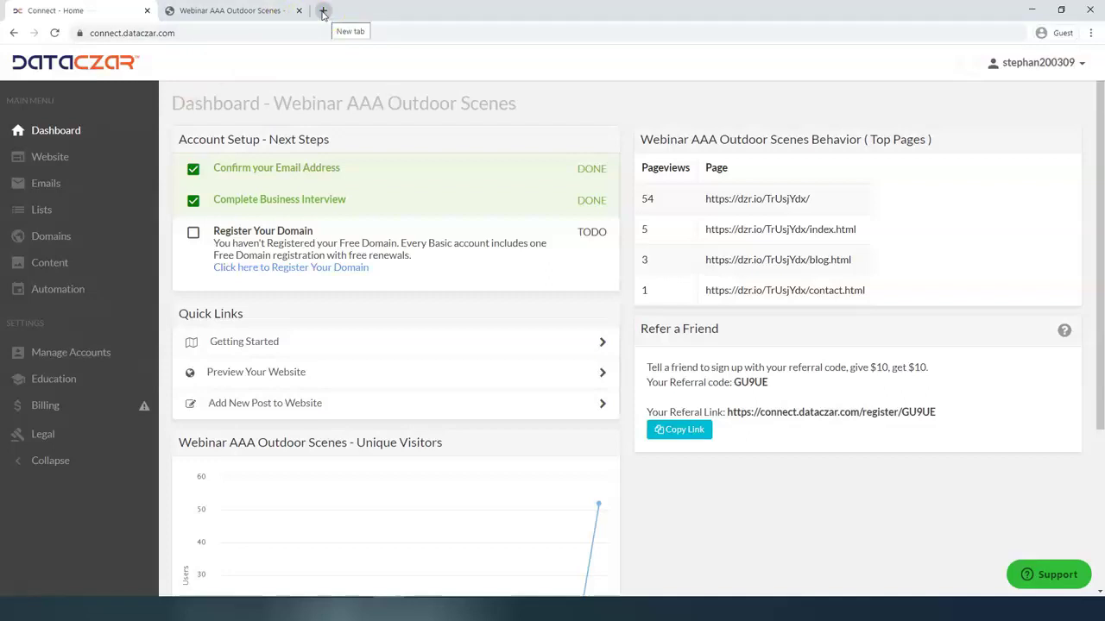
Step: In a new tab, search YouTube for 'dataczar' and open the Dataczar Corp channel
click(323, 12)
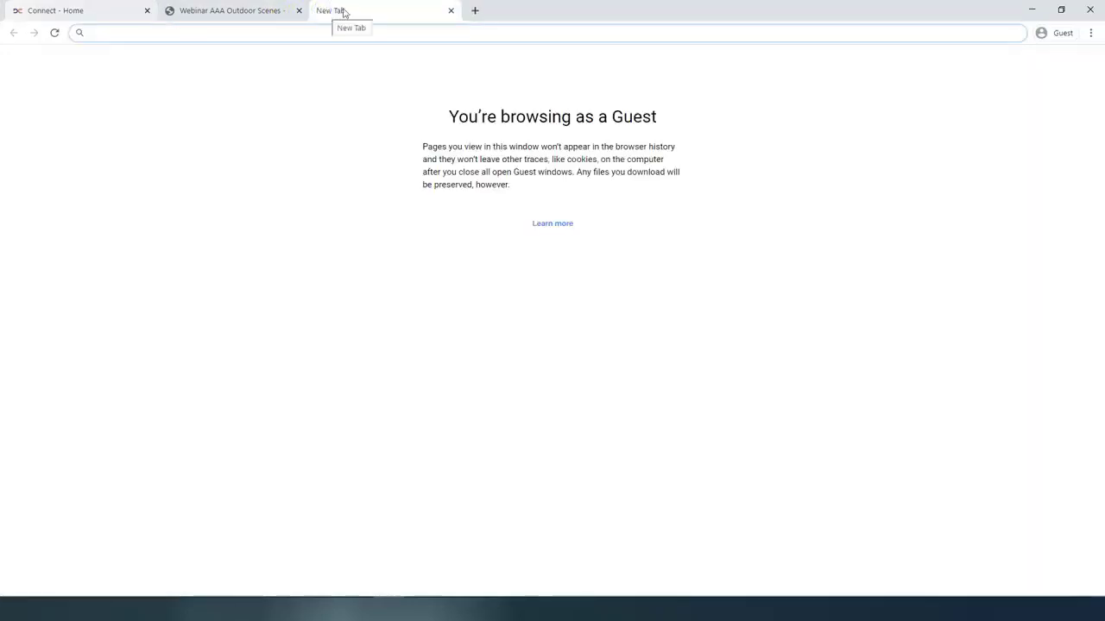
text(yiou)
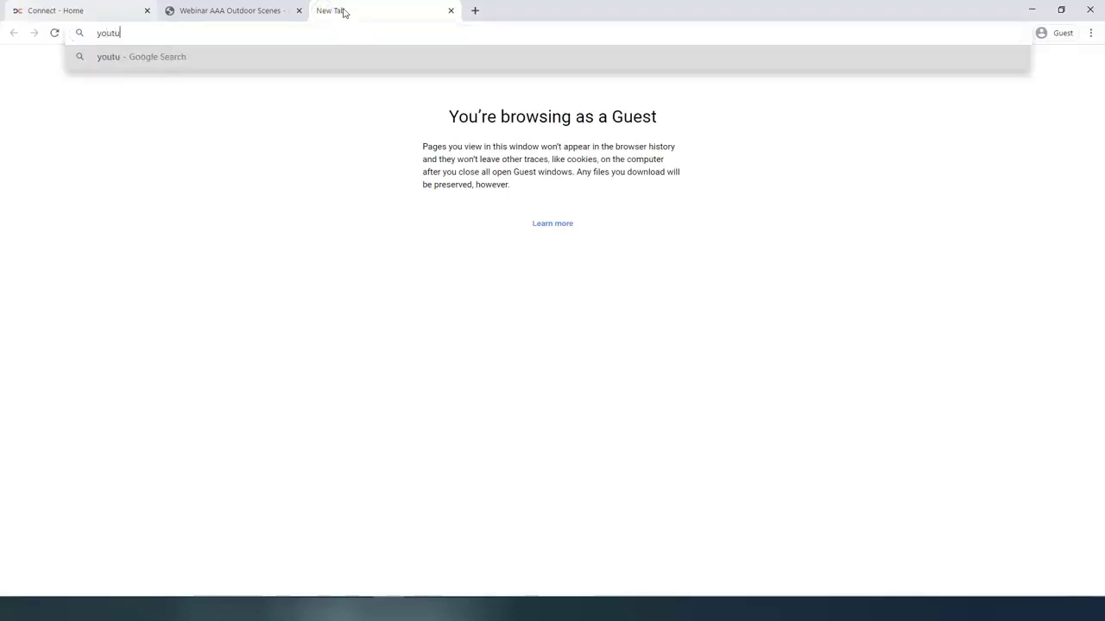
text(om)
key(Return)
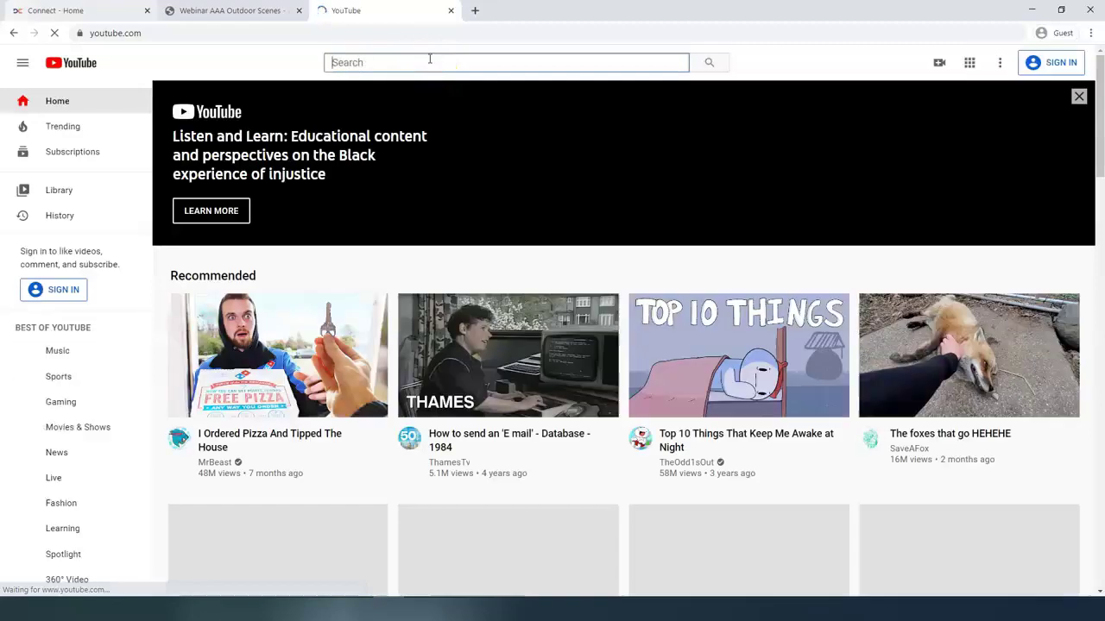
text(dataczar)
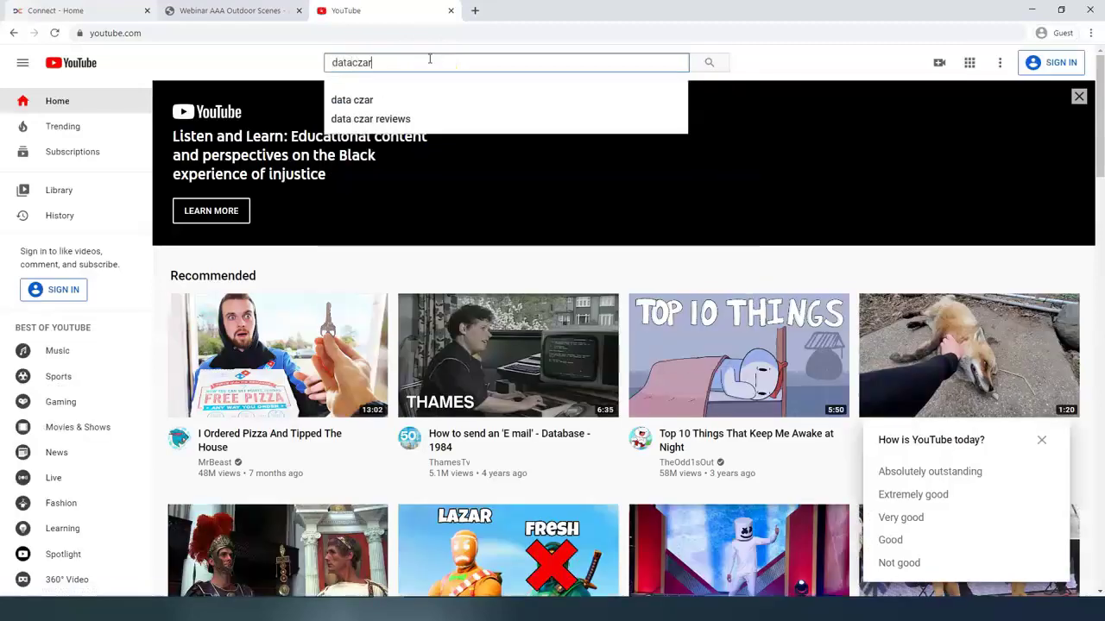
key(Return)
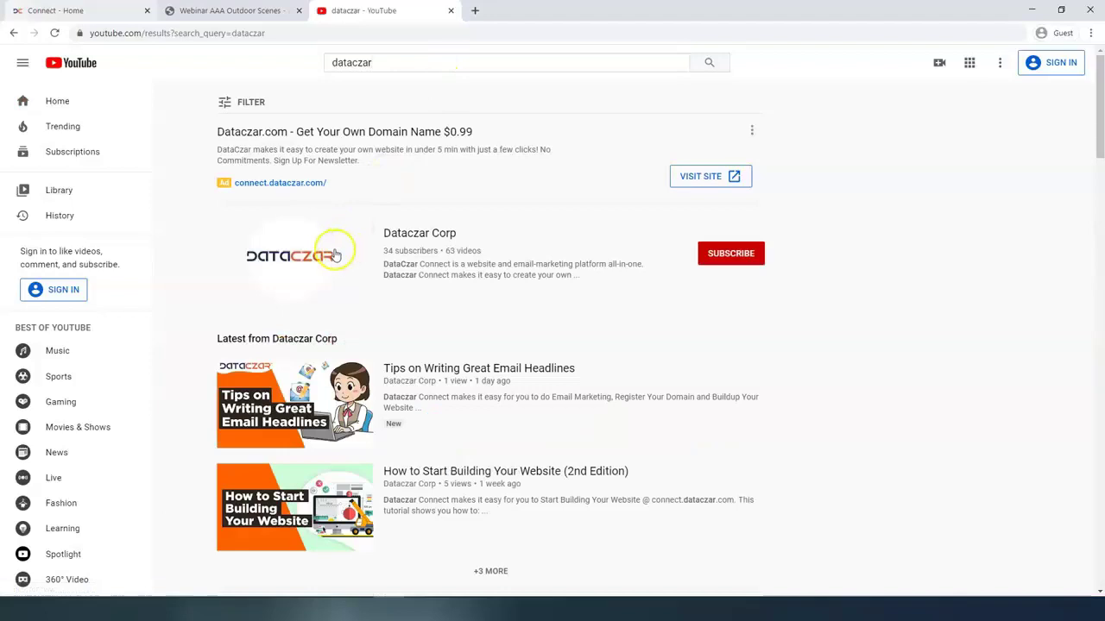
click(426, 241)
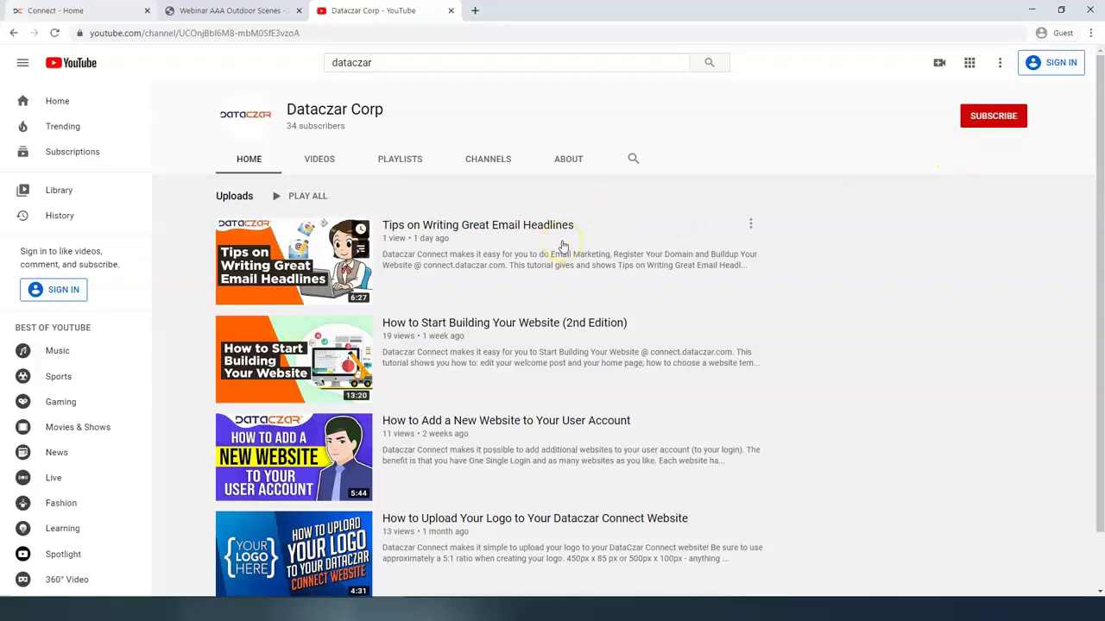
click(449, 12)
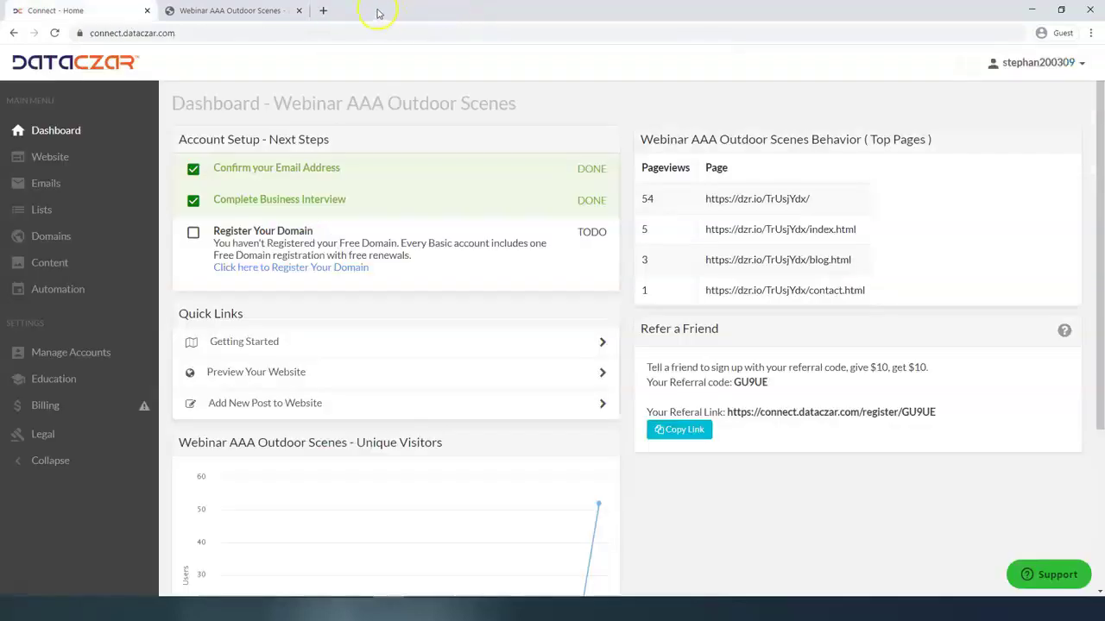
click(58, 130)
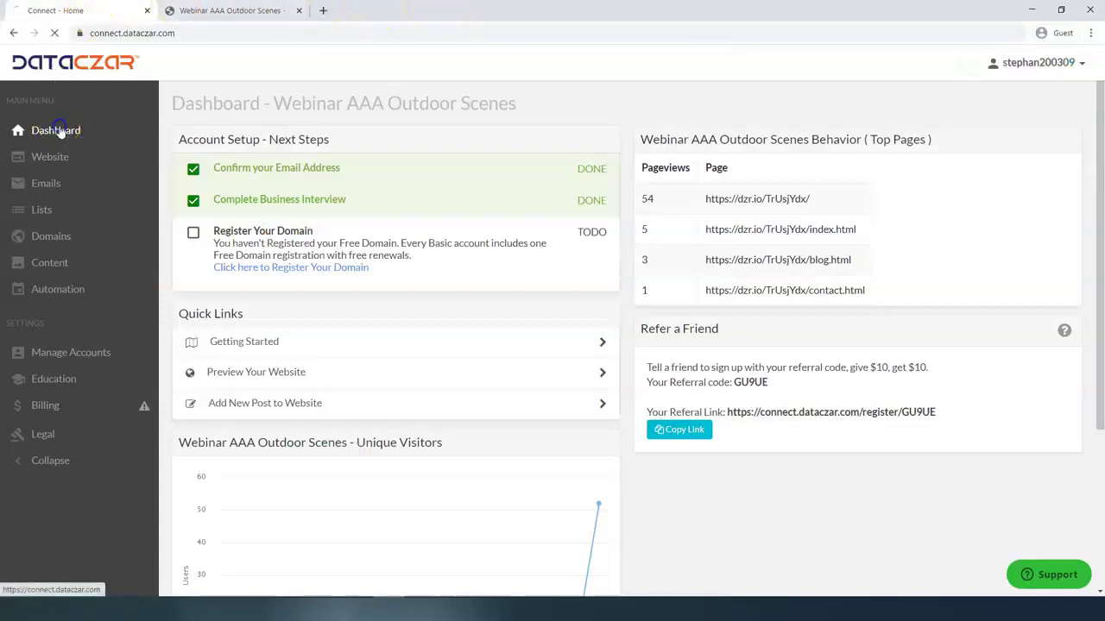